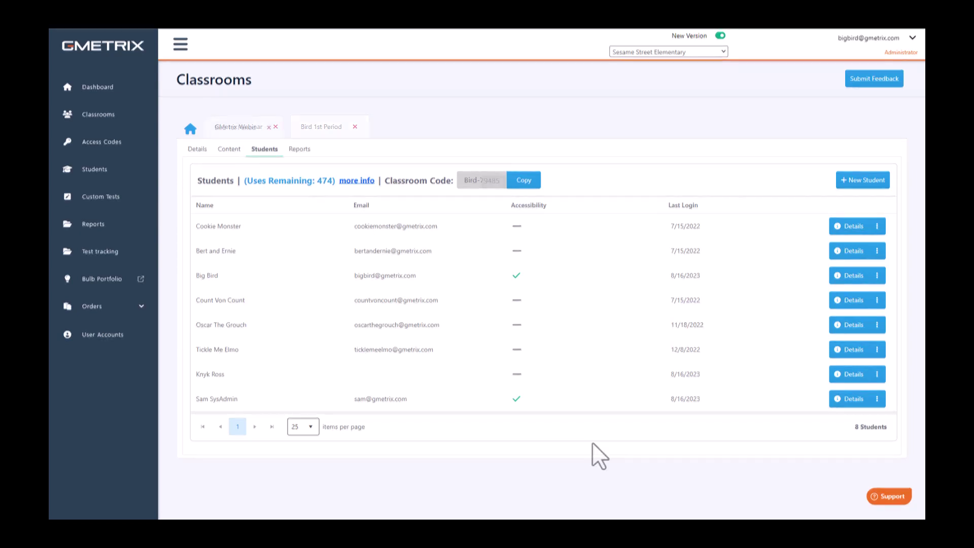
click(854, 375)
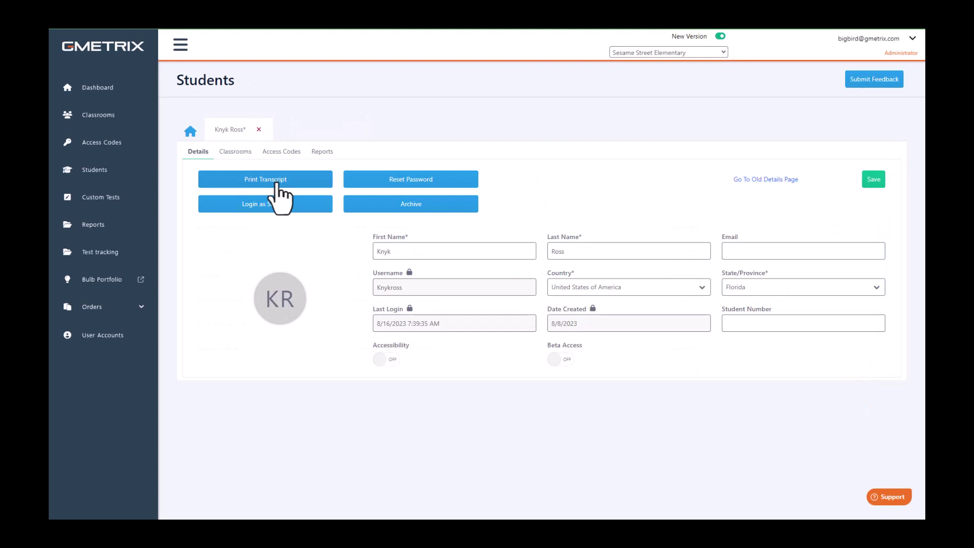
click(274, 180)
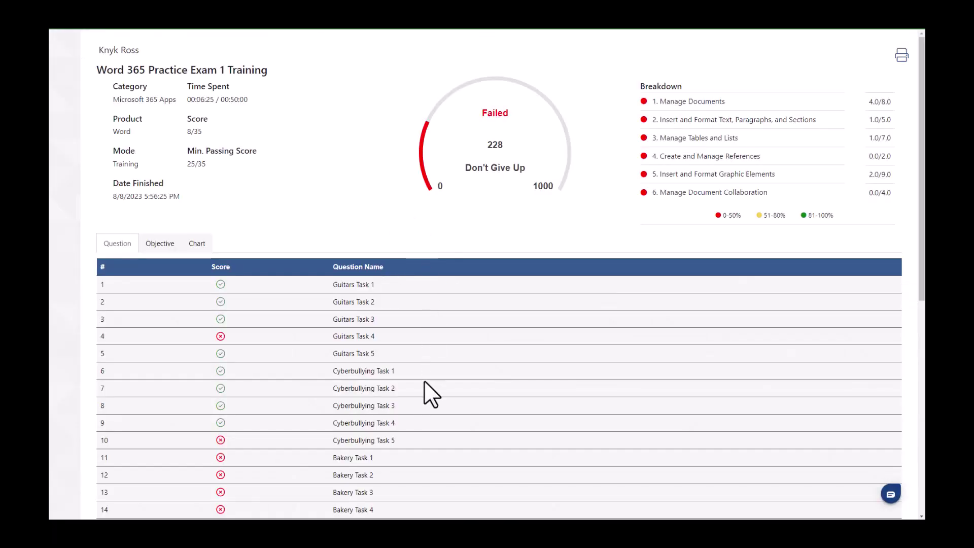
click(268, 31)
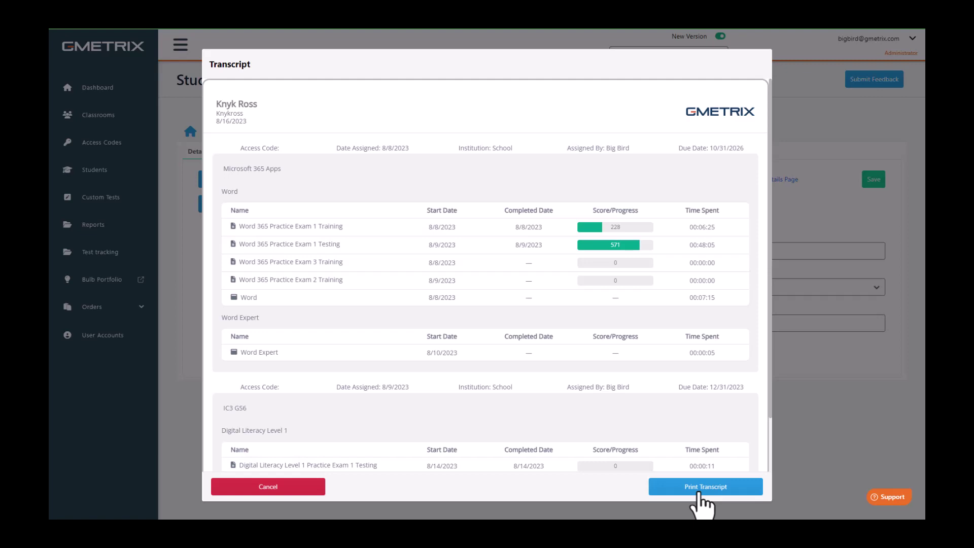
scroll(598, 455, down, 1)
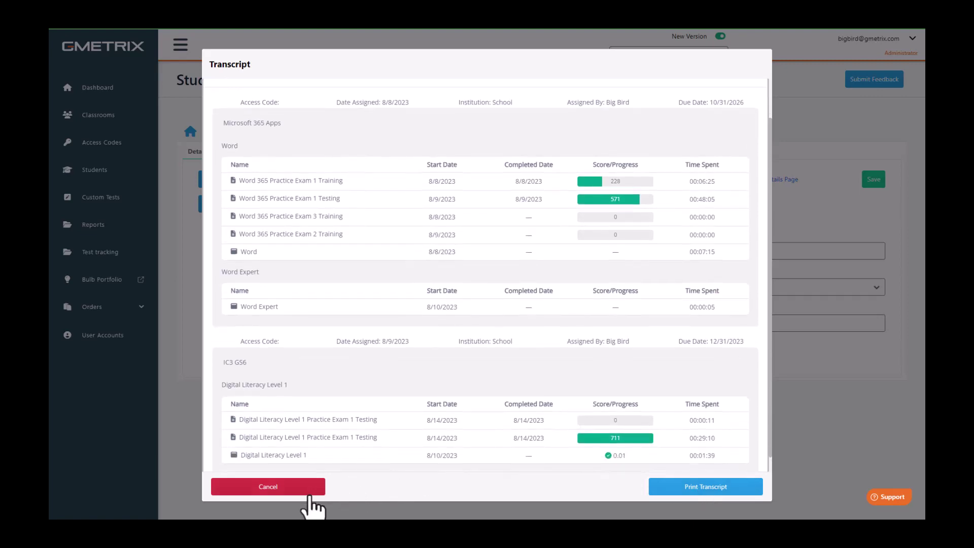
Cancel the Transcript dialog without printing
click(268, 486)
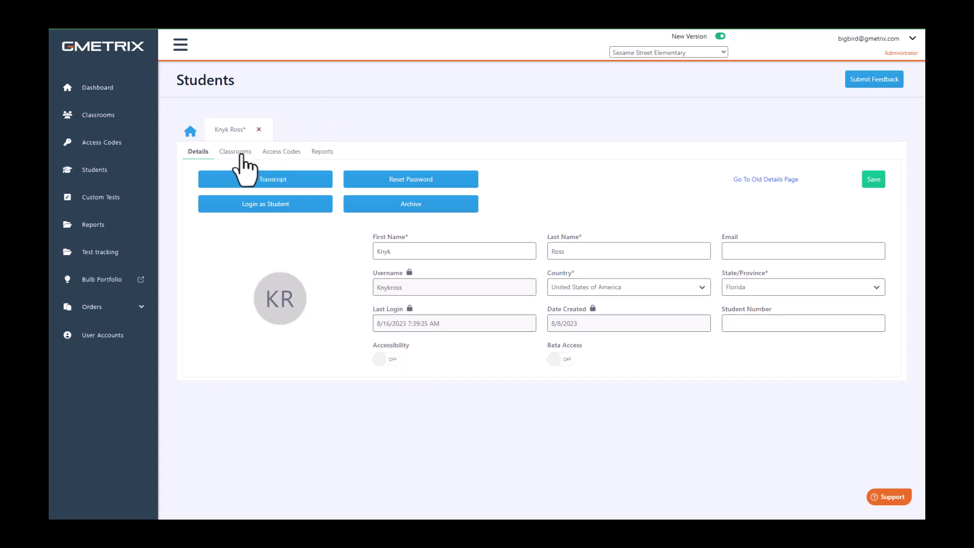
click(235, 152)
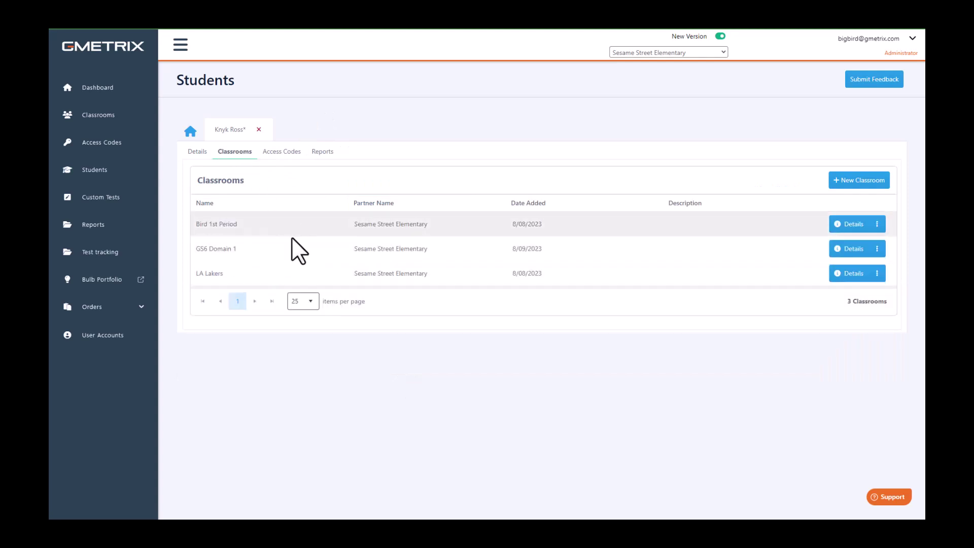
click(321, 151)
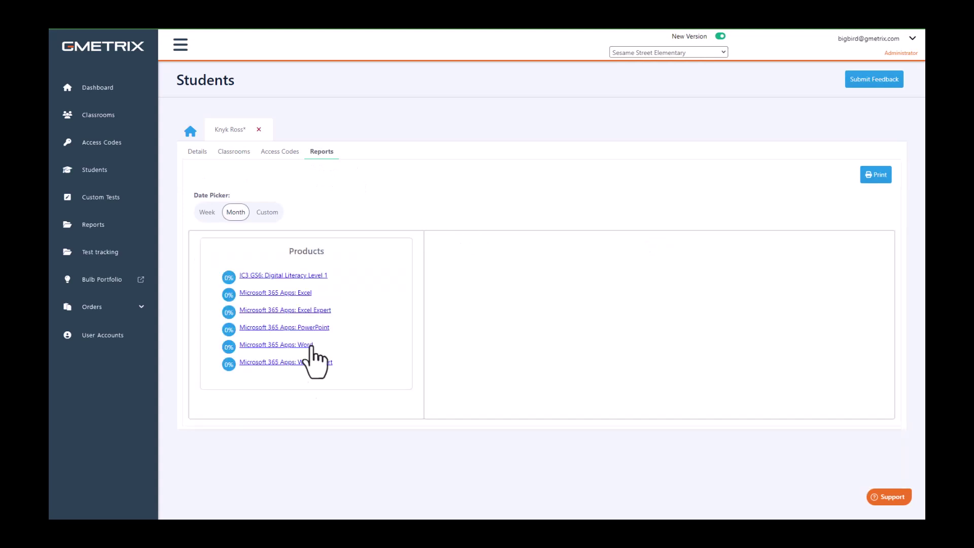
click(320, 275)
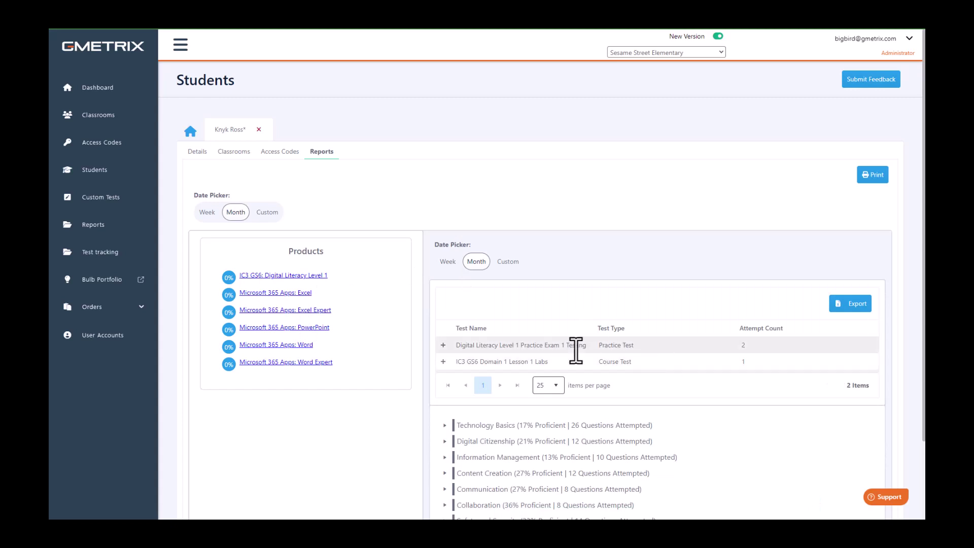
Expand the practice exam and IC3 GS6 Domain 1 Lesson 1 Labs rows to show their attempts
click(444, 347)
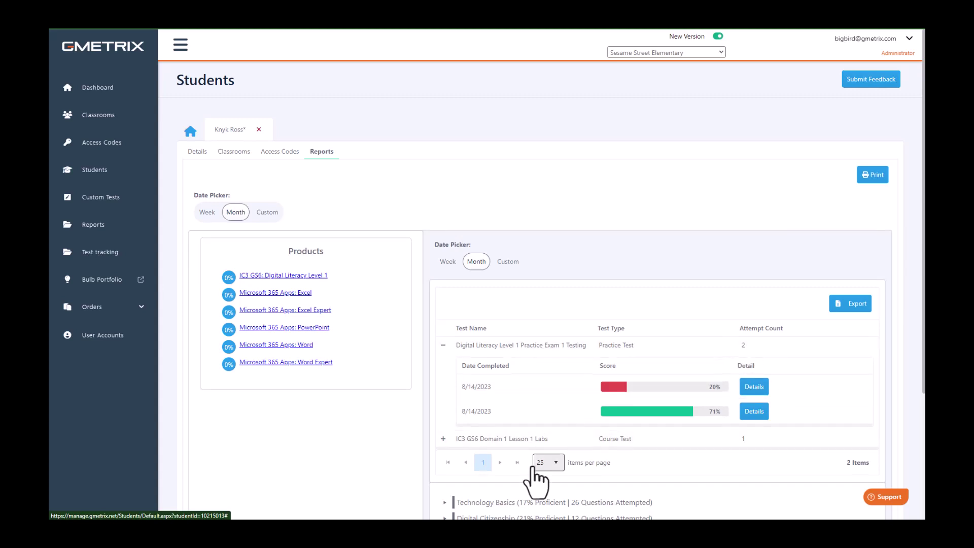
scroll(541, 462, down, 1)
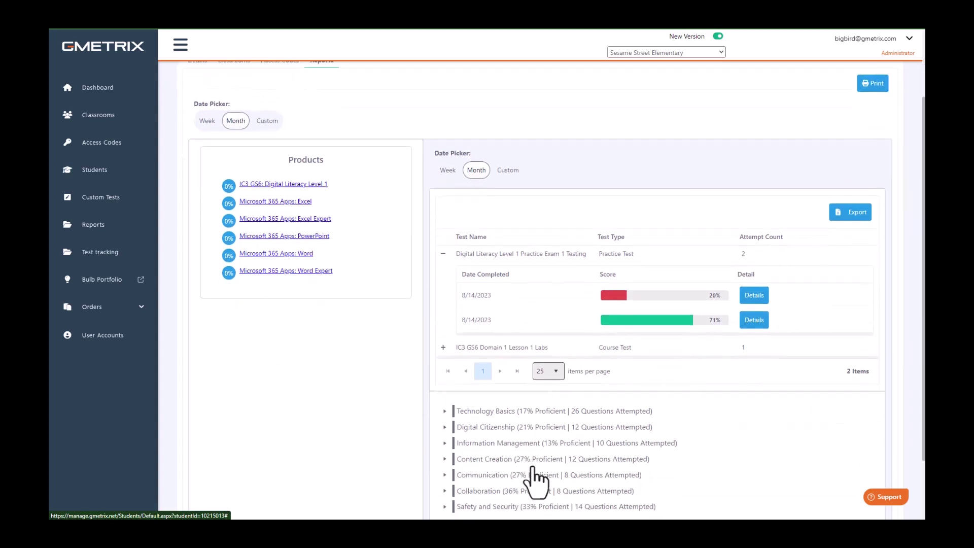
click(444, 348)
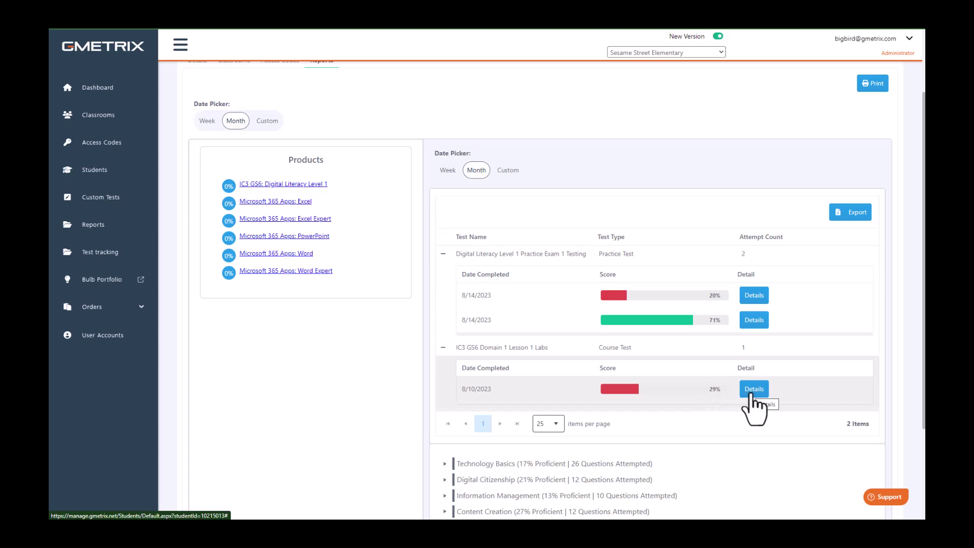
scroll(756, 404, down, 4)
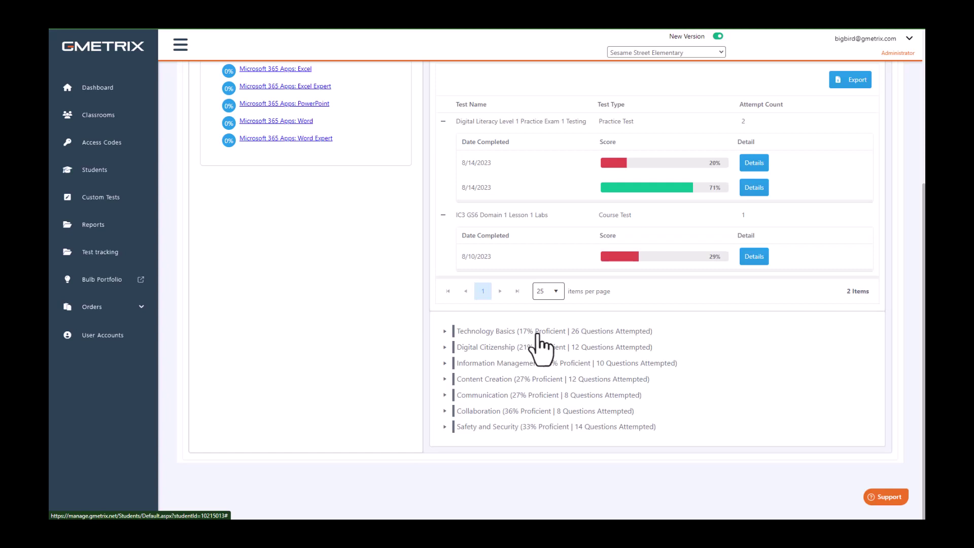
Expand Technology Basics and objective 1.1 to list its questions with pass rates
click(510, 331)
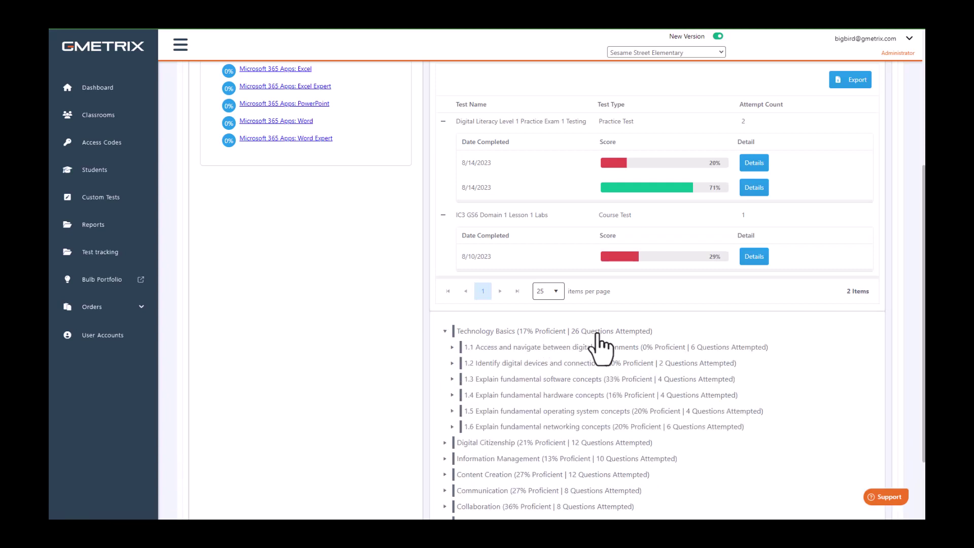
click(543, 349)
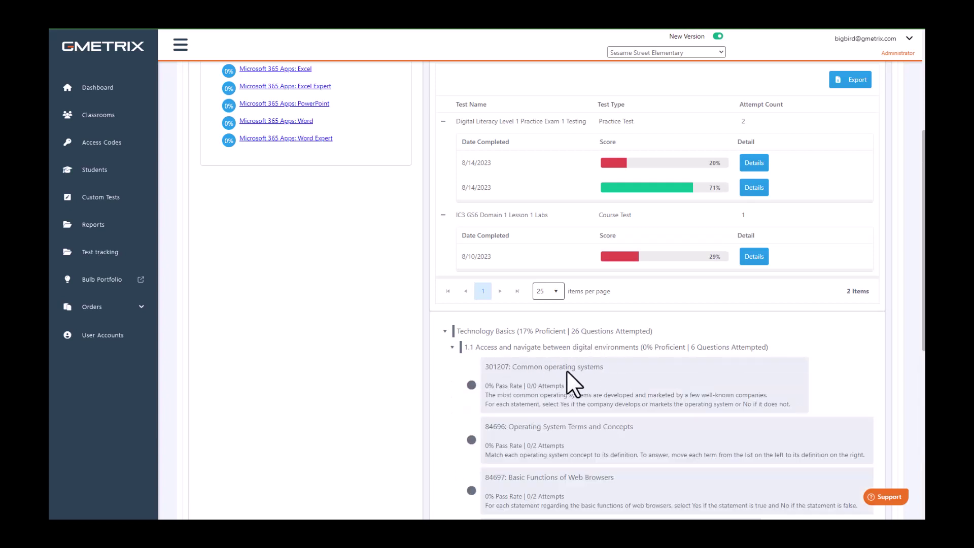
scroll(567, 369, down, 3)
scroll(566, 370, down, 2)
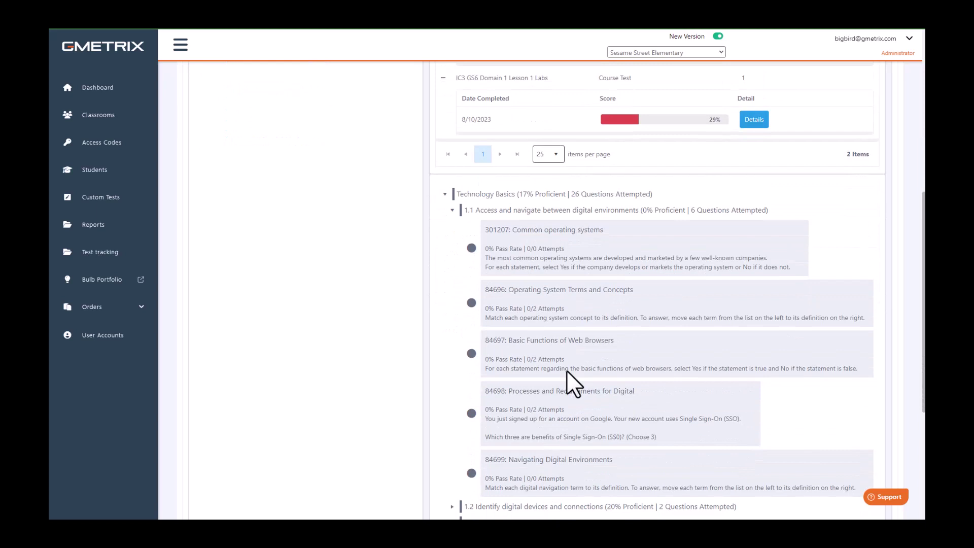
scroll(567, 371, down, 2)
scroll(568, 370, up, 3)
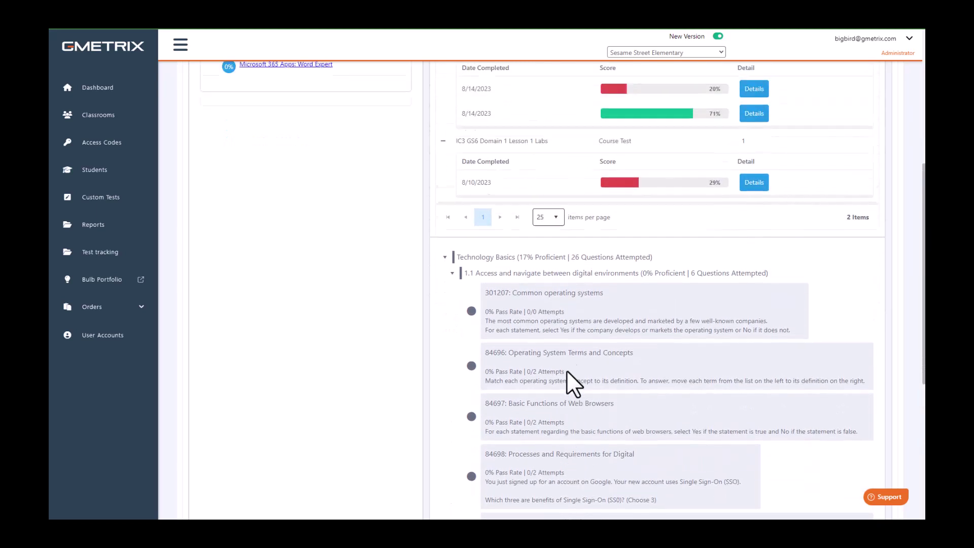
scroll(567, 371, up, 4)
scroll(567, 370, up, 3)
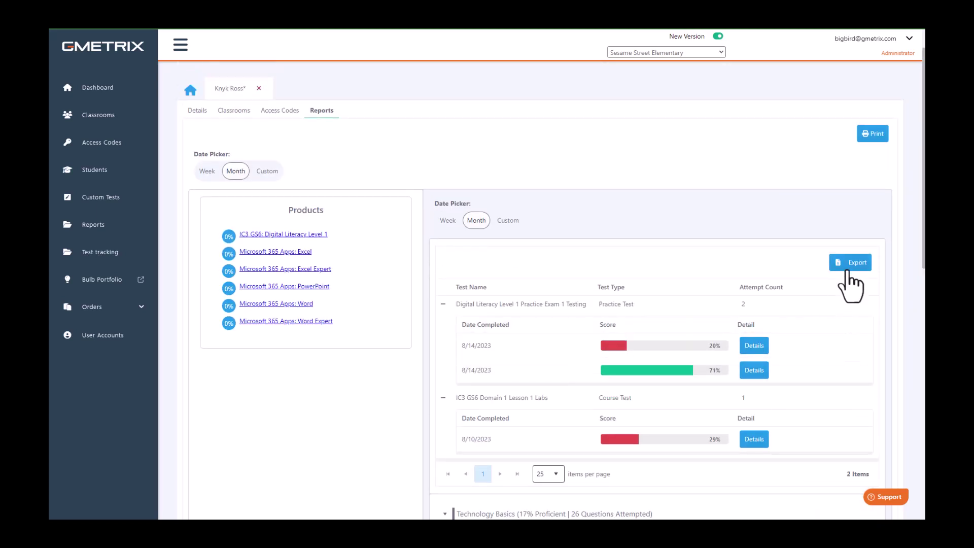